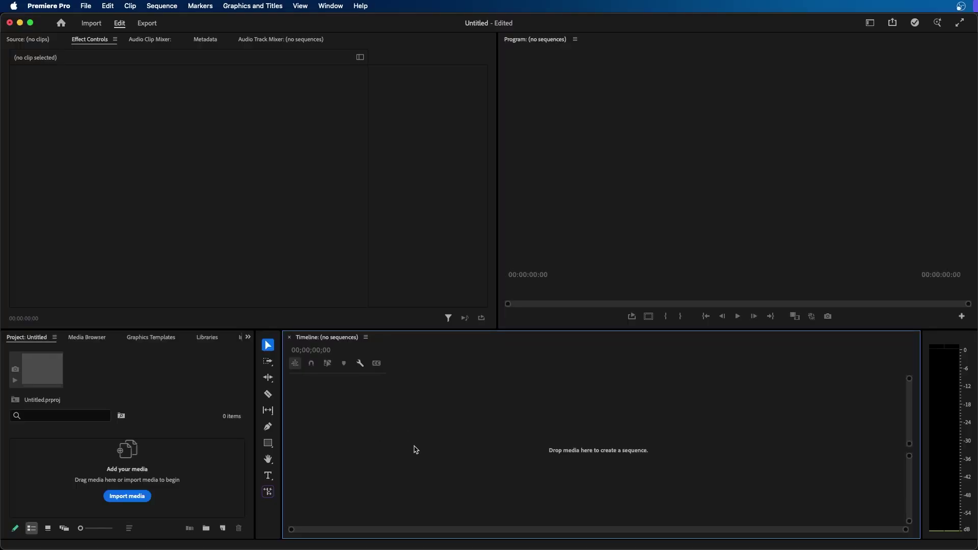
Drag P1007875.MP4 from the Finder VIDEO folder into Premiere's Project panel
click(202, 461)
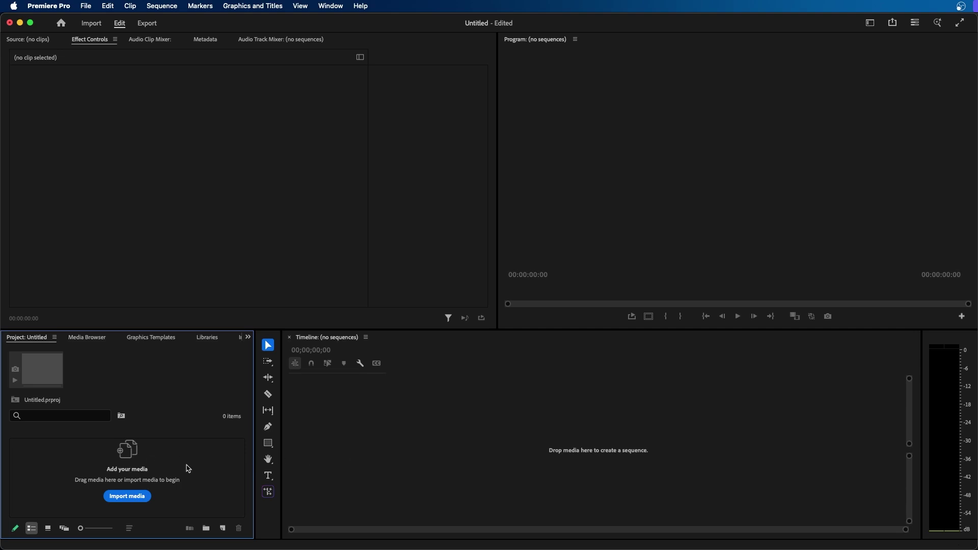
key(super+Tab)
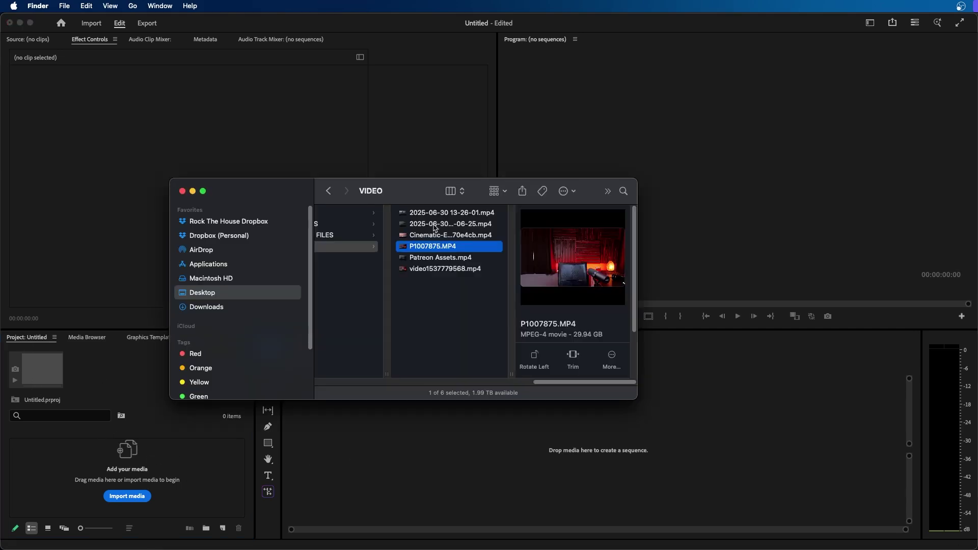
drag(419, 250, 159, 467)
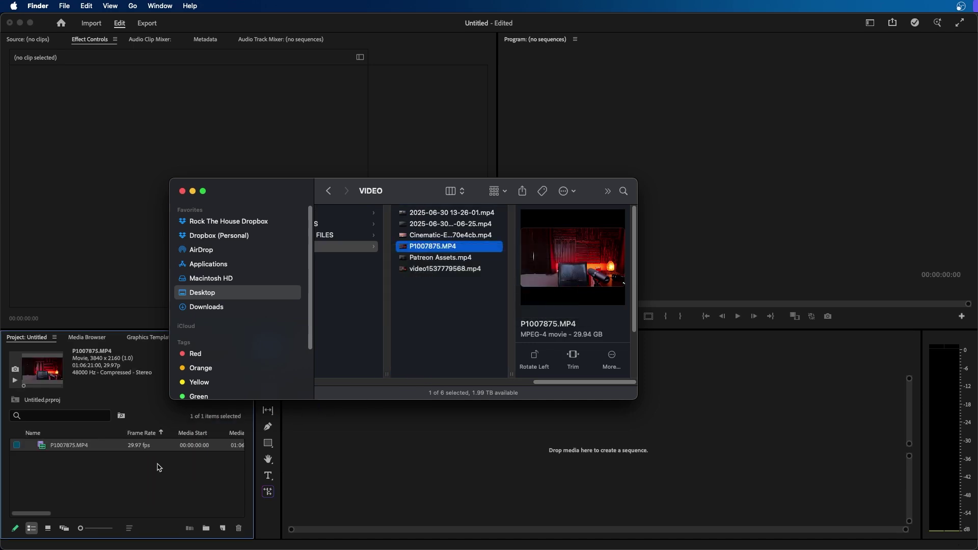
click(159, 467)
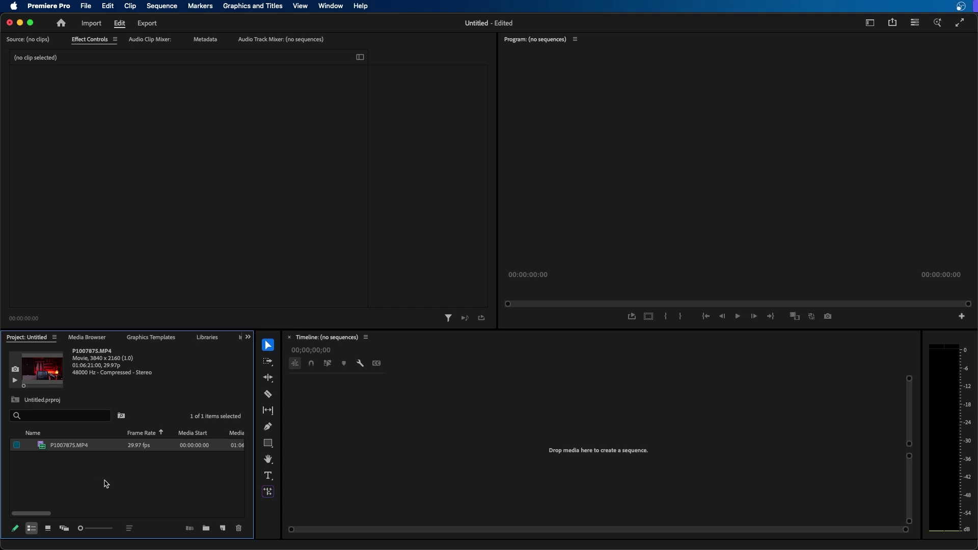
Drop P1007875.MP4 on the Timeline to make a sequence, then rename it SEQUENCE
drag(46, 447, 255, 490)
mouse_move(422, 449)
mouse_down()
mouse_move(295, 343)
mouse_move(323, 338)
mouse_move(407, 445)
mouse_move(440, 448)
mouse_up()
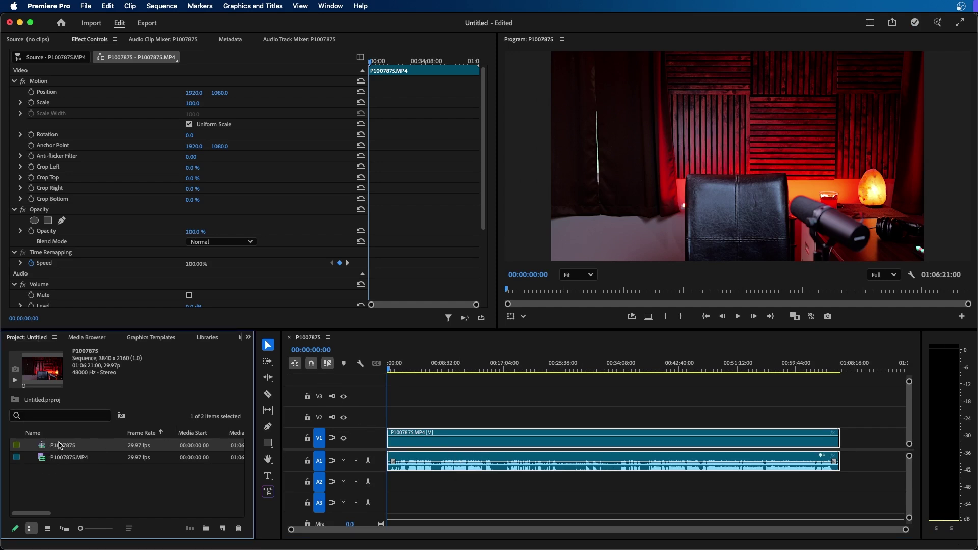
click(60, 445)
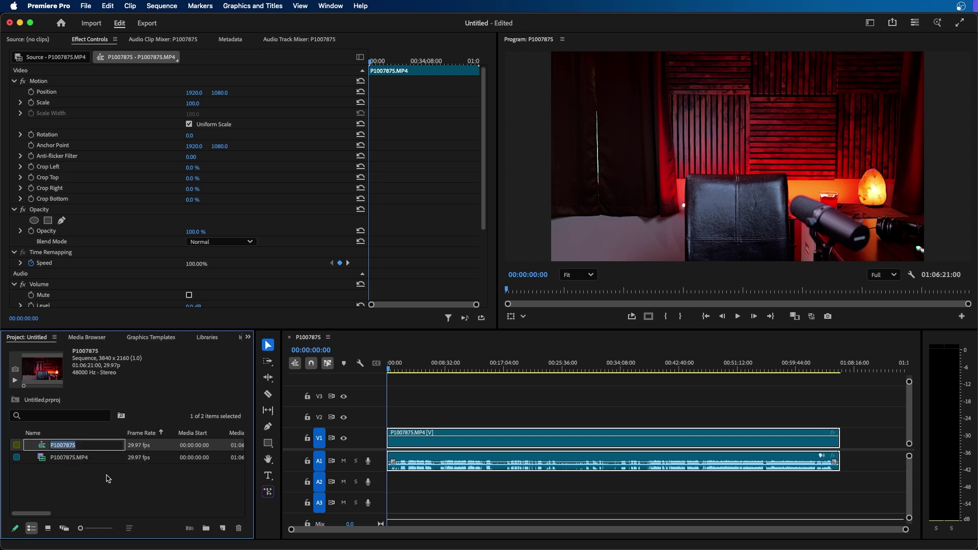
text(SEQUENCE)
key(Return)
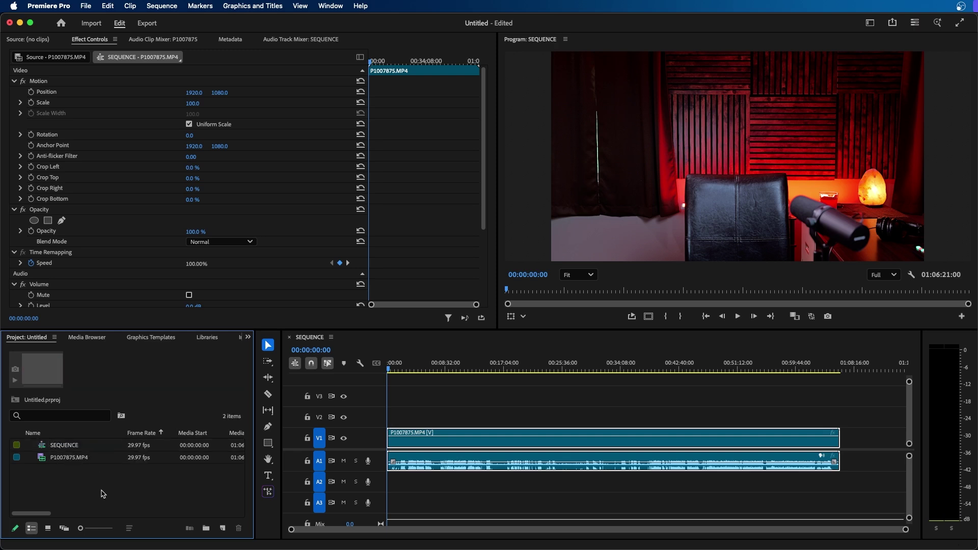
click(45, 450)
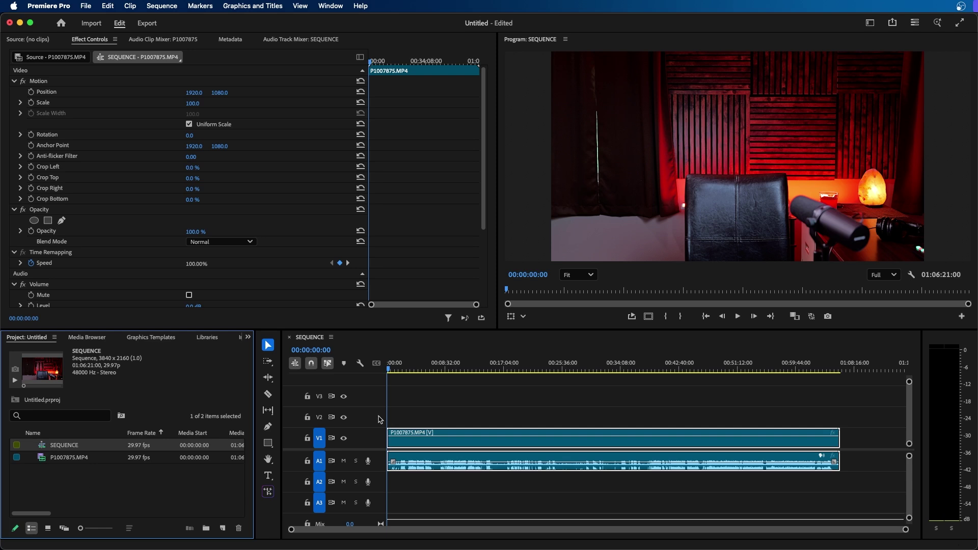
Review P1007875.MP4's Media File Properties (HEVC 10 bit 4:2:0, 27.88 GB), then close them
click(484, 398)
click(42, 459)
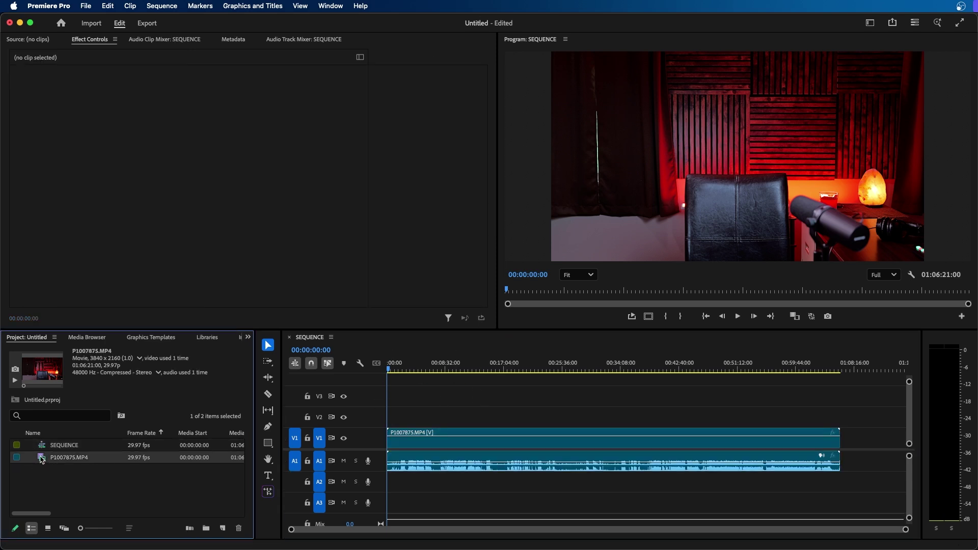
right_click(45, 458)
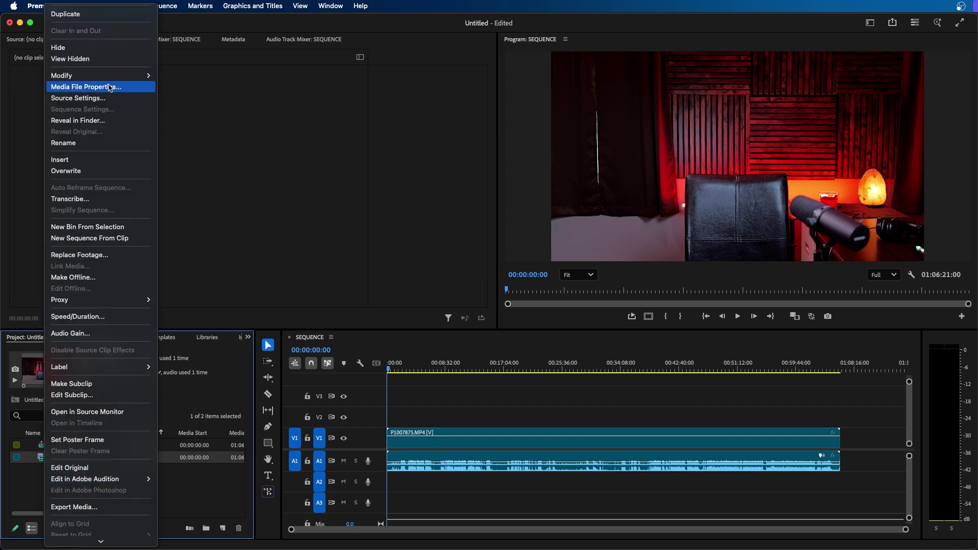
click(111, 89)
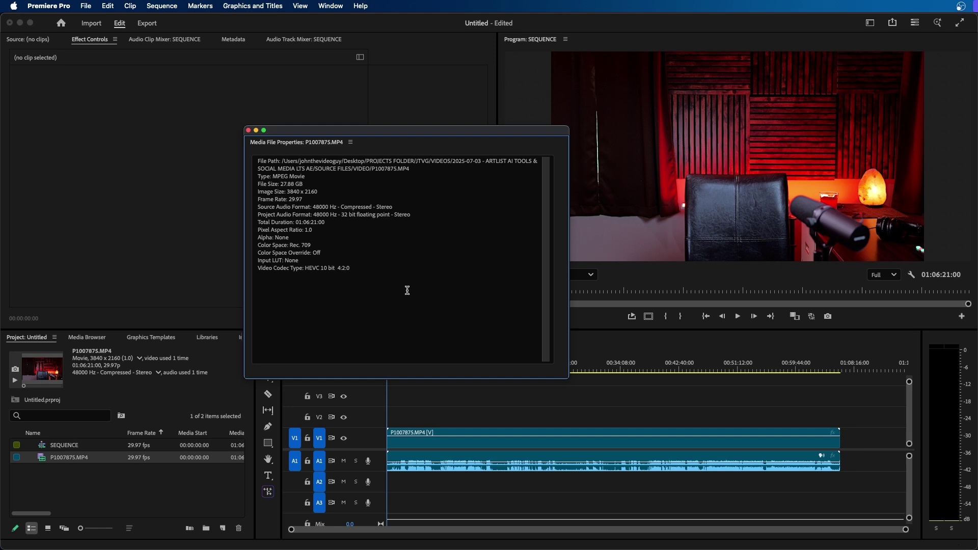
click(296, 188)
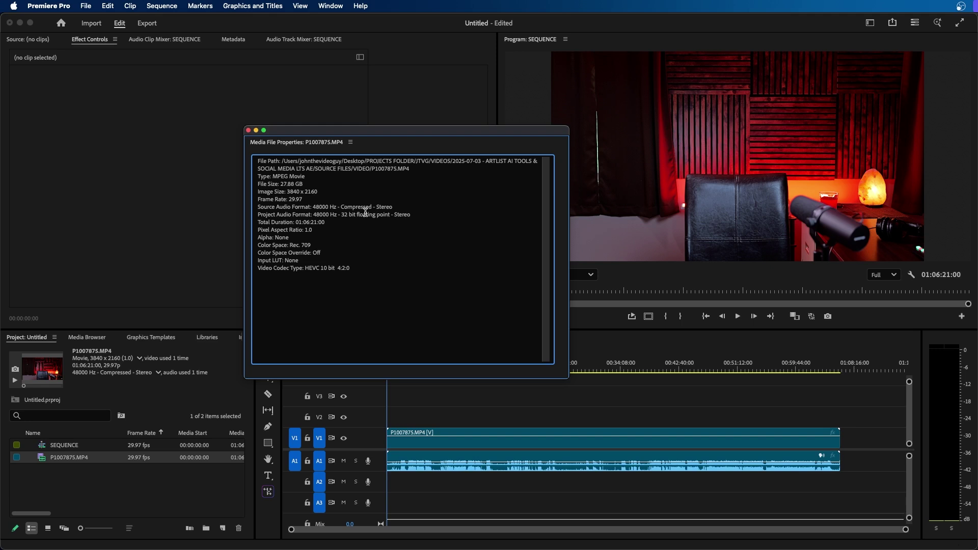
click(248, 131)
Start a new sequence from File > New > Sequence and show its Settings
click(86, 6)
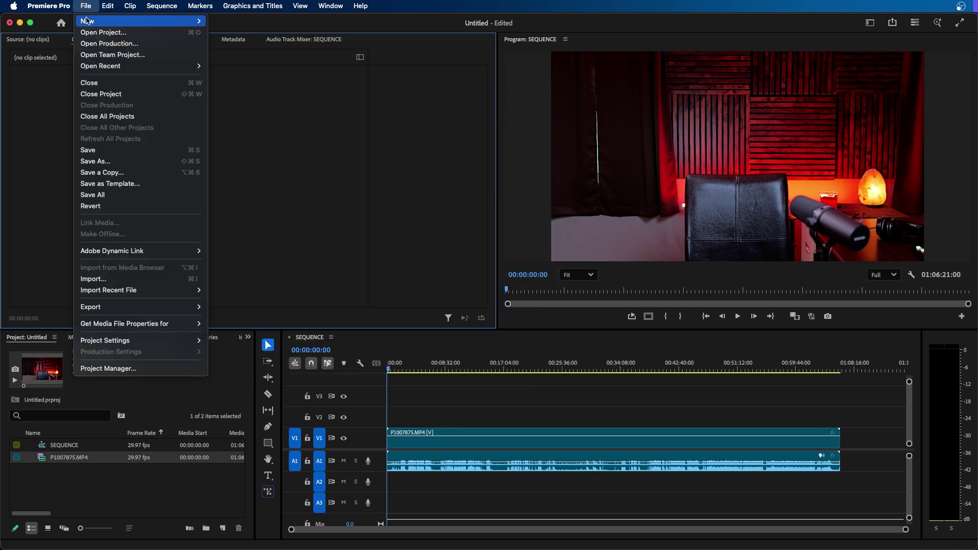
mouse_move(87, 21)
click(224, 55)
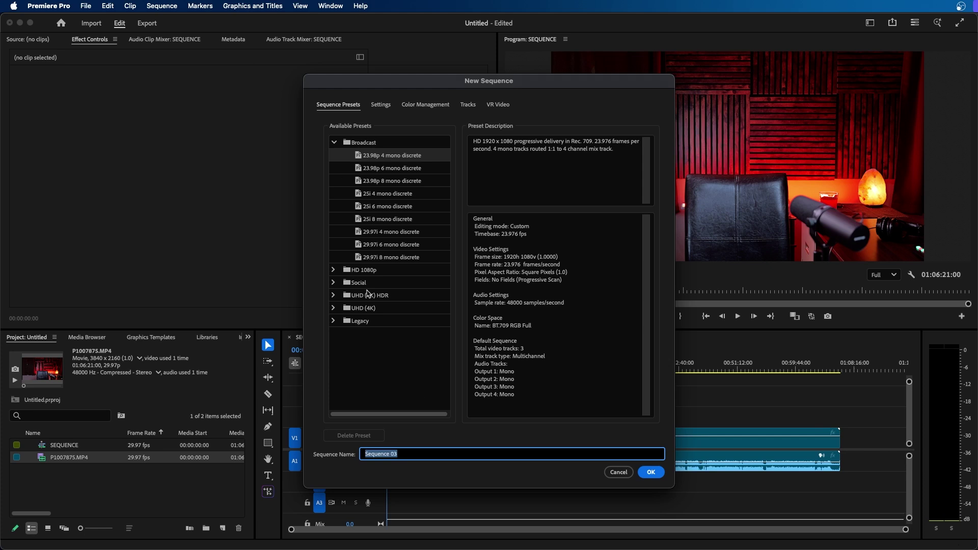
click(381, 106)
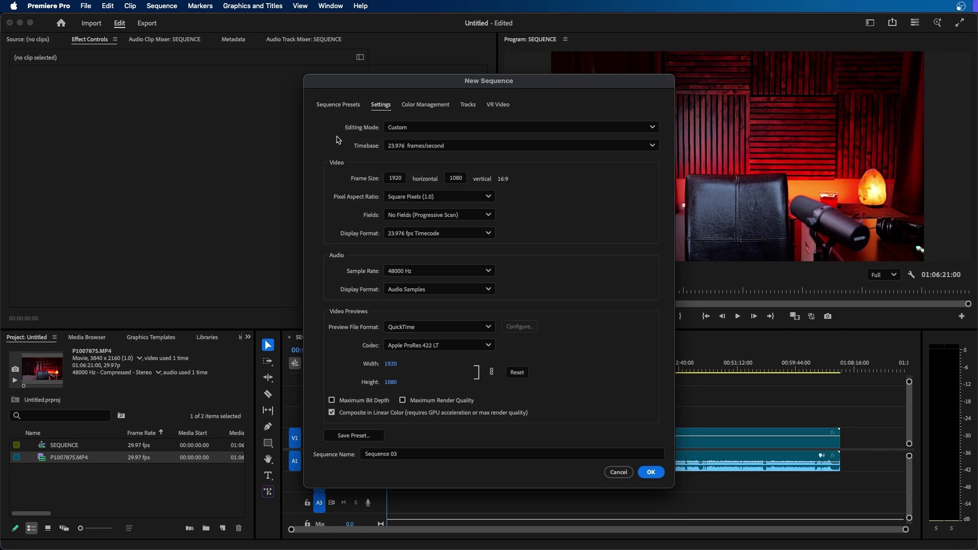
Keep Custom editing mode and set the timebase to 29.97 frames/second
click(418, 126)
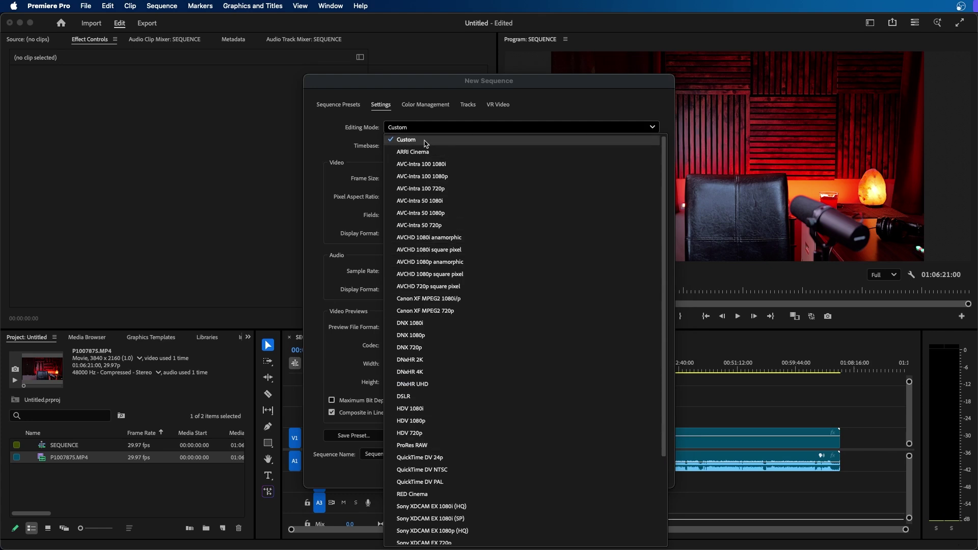
click(426, 140)
click(421, 148)
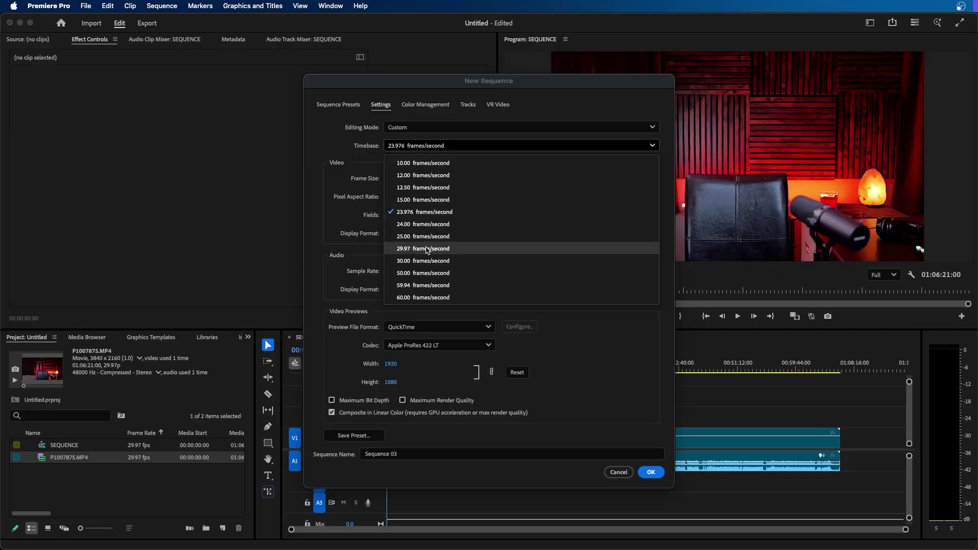
click(481, 244)
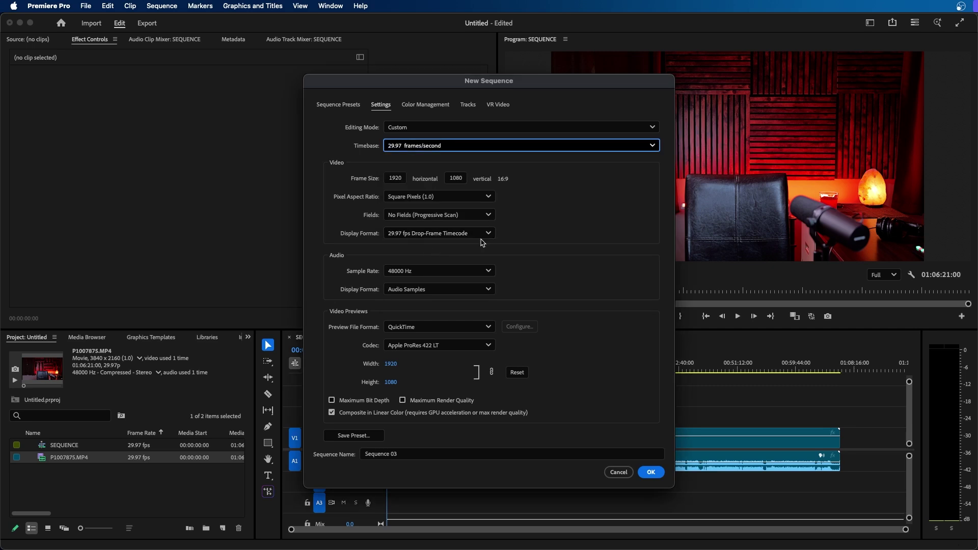
Try swapping the frame size to 1080 x 1920, then undo back to 1920 x 1080
click(395, 178)
click(453, 179)
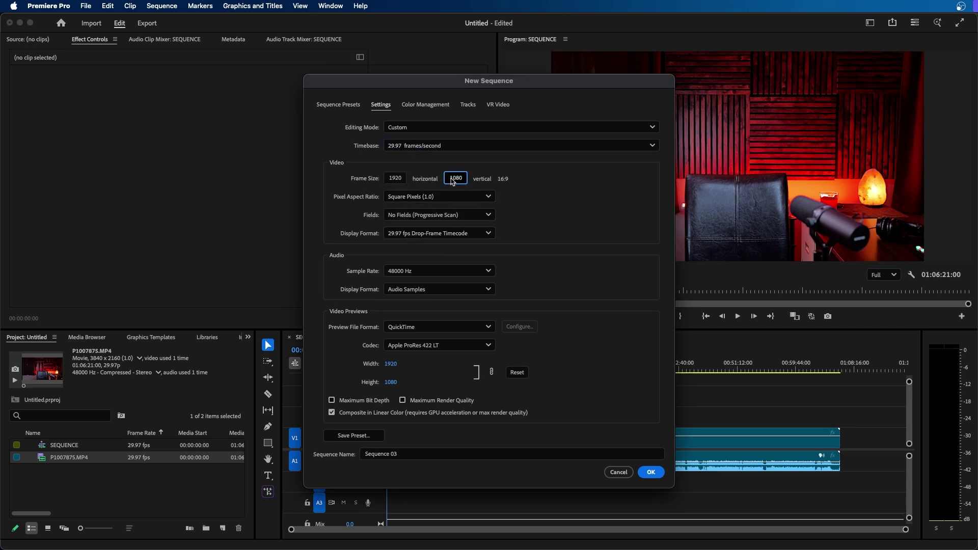
click(539, 184)
click(393, 180)
text(1080)
click(455, 179)
text(1920)
key(Tab)
key(super+z)
key(super+z)
click(410, 197)
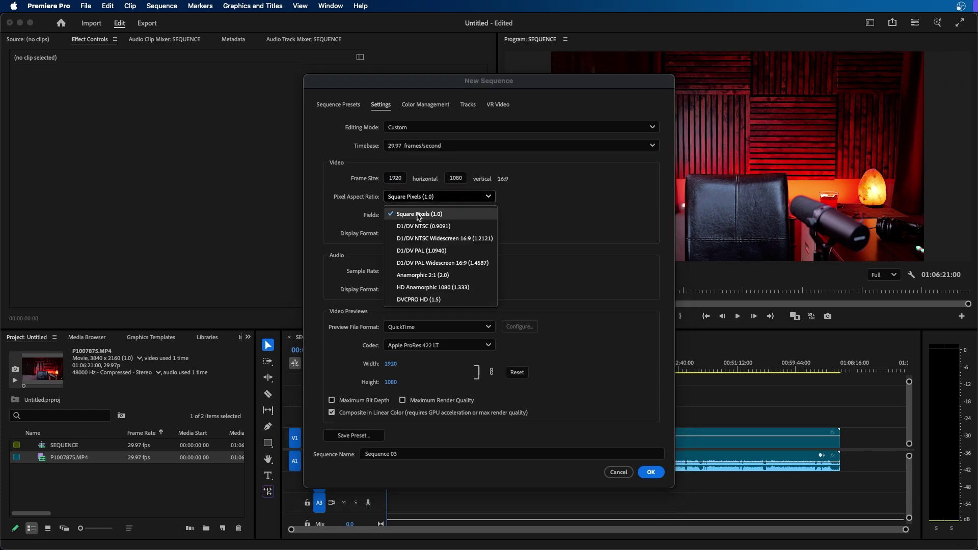
click(459, 214)
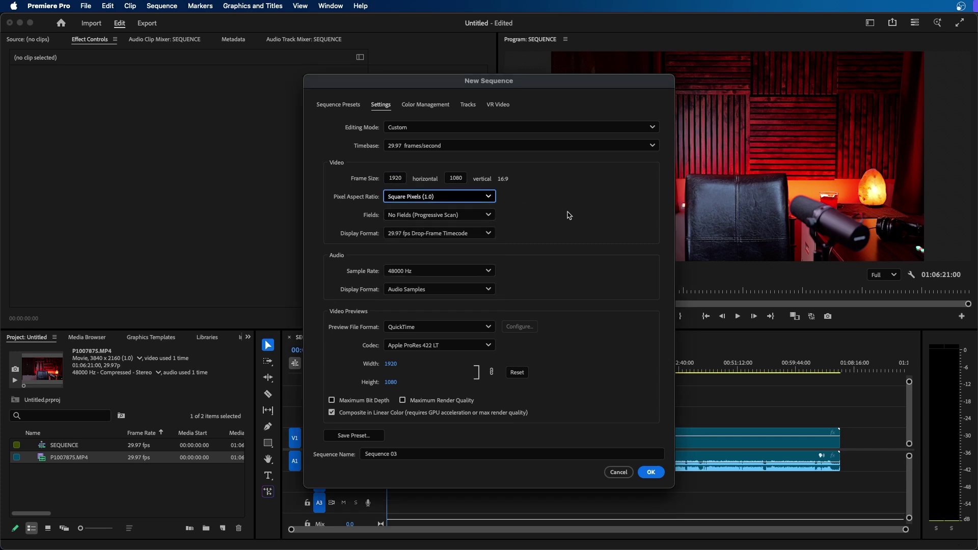
click(415, 215)
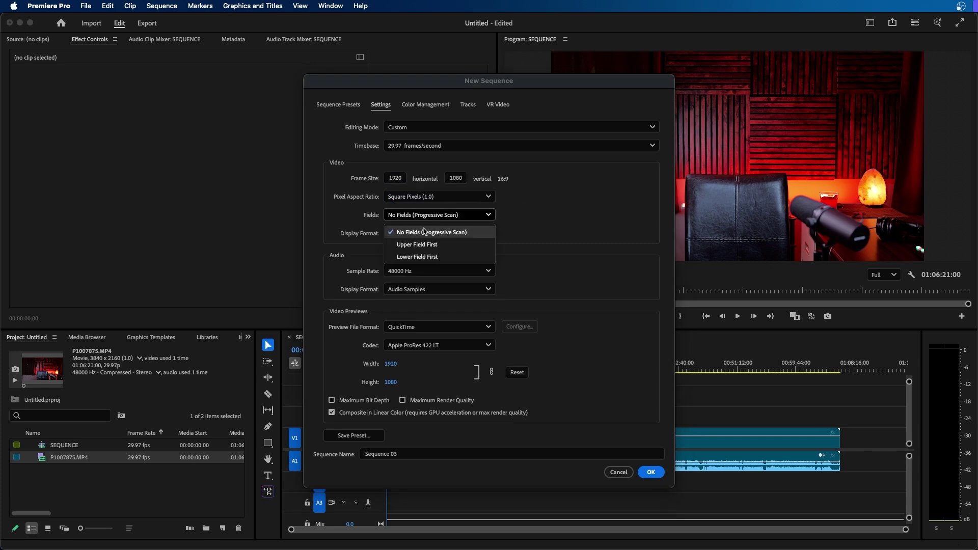
click(461, 233)
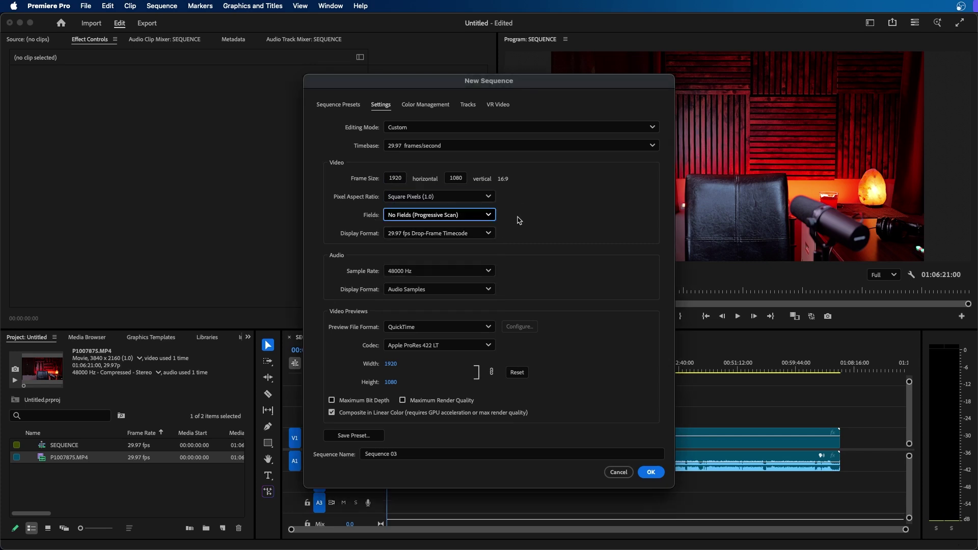
click(397, 237)
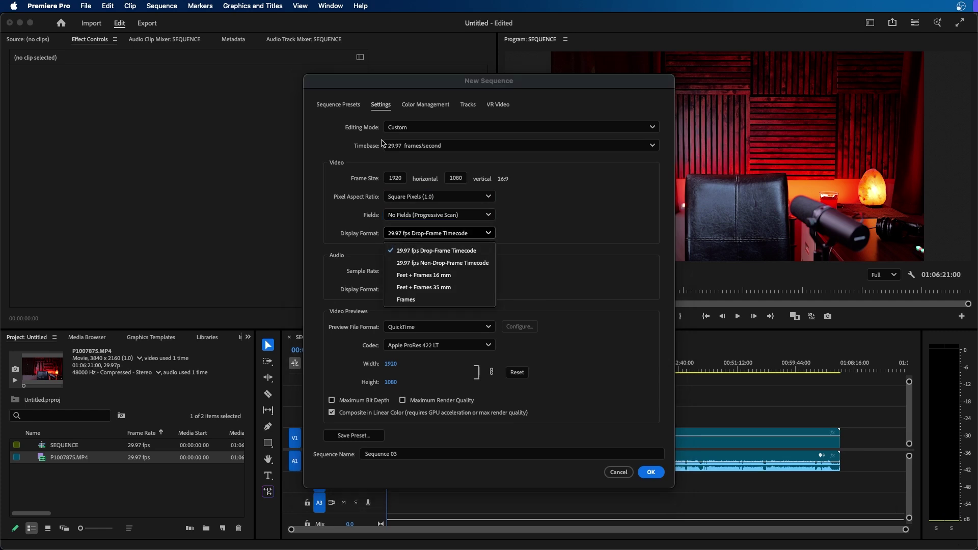
click(381, 277)
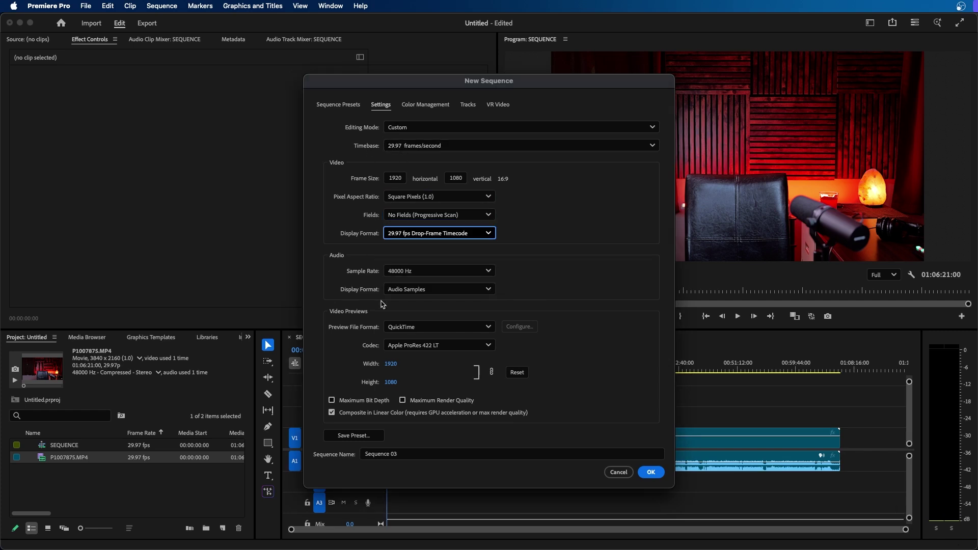
click(416, 273)
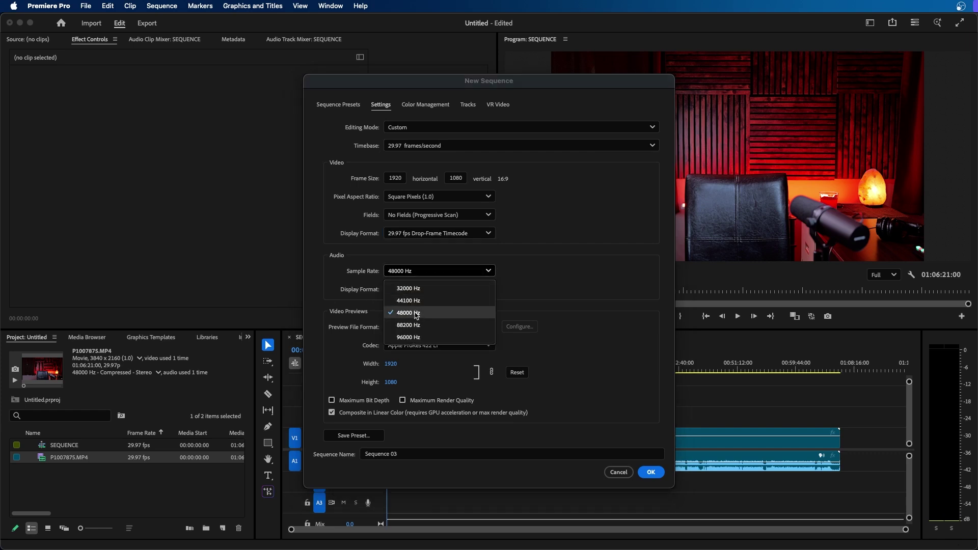
click(410, 312)
click(423, 289)
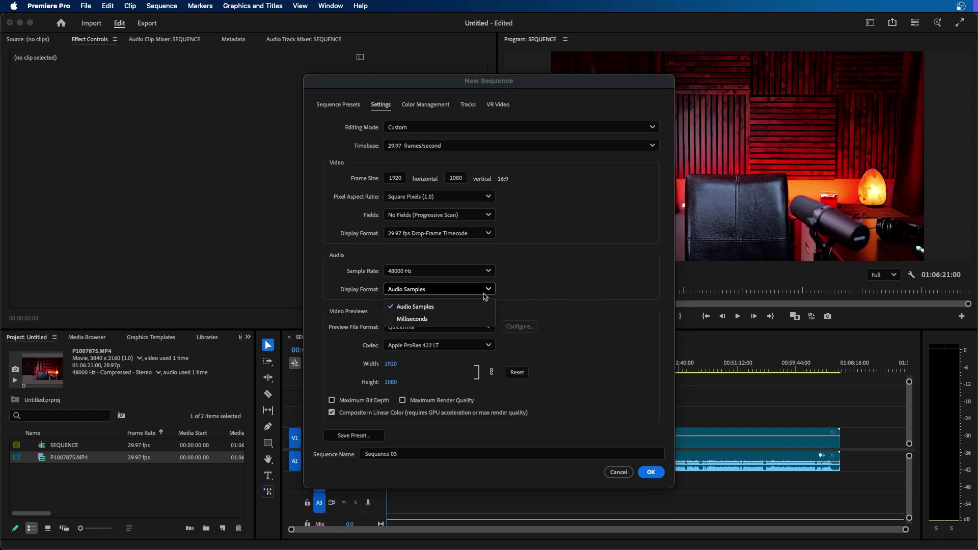
click(426, 310)
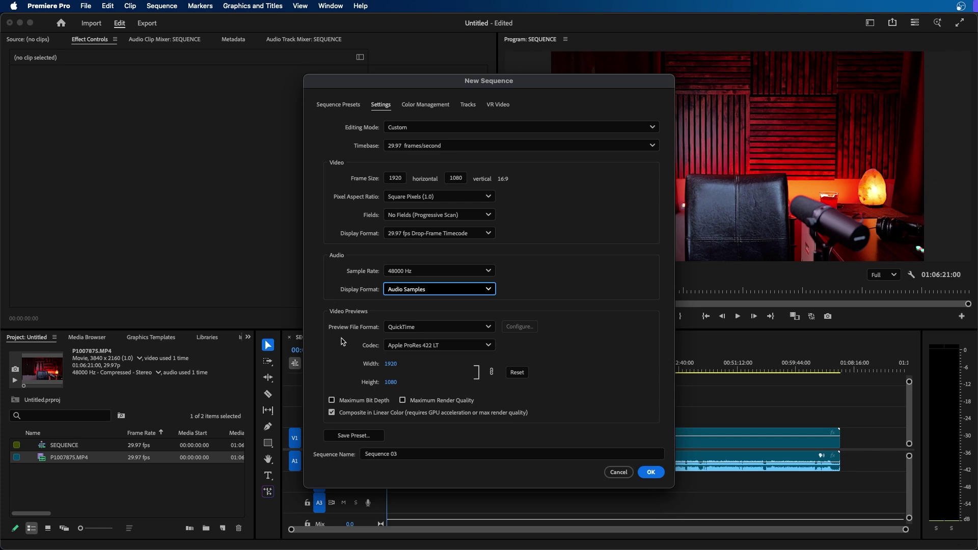
After trying I-Frame Only MPEG, set previews to QuickTime with Apple ProRes 422 LT
click(431, 332)
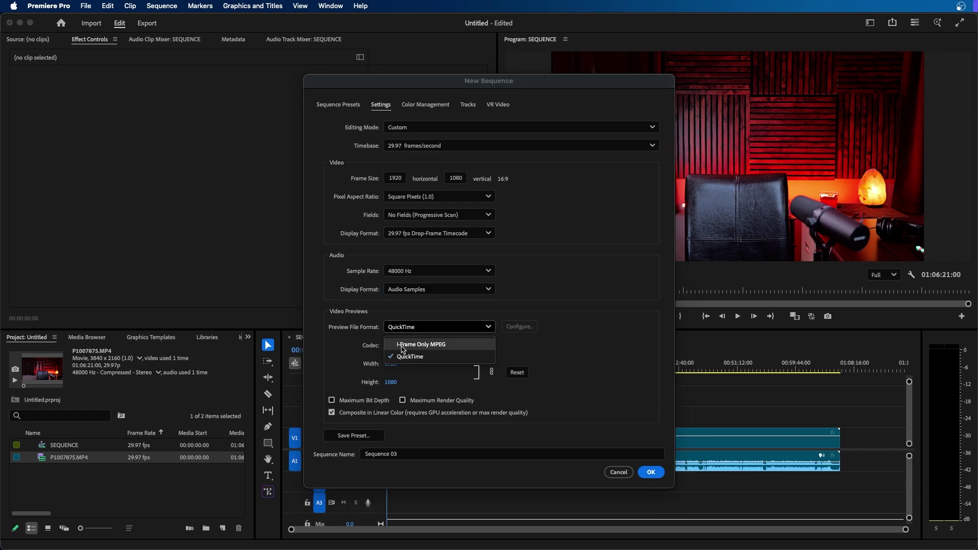
click(464, 351)
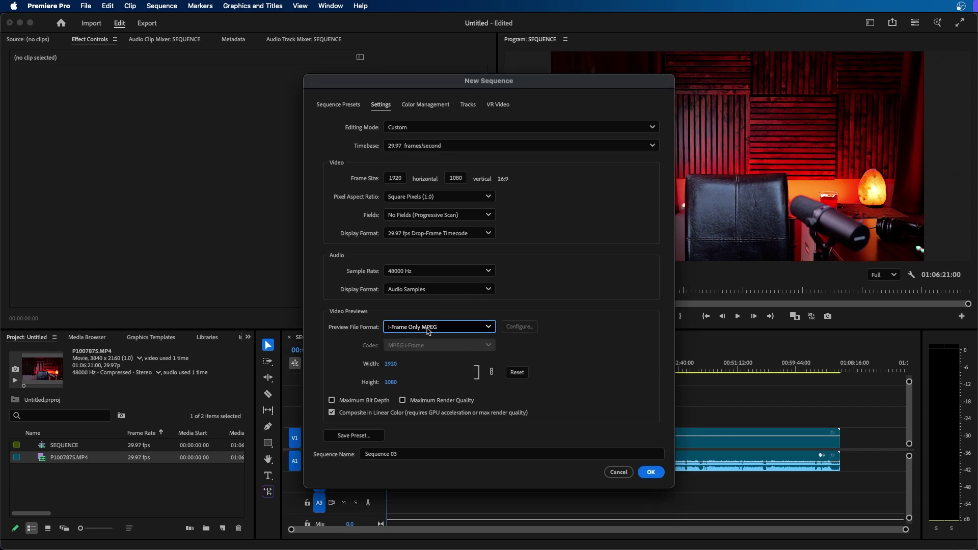
click(454, 331)
click(447, 355)
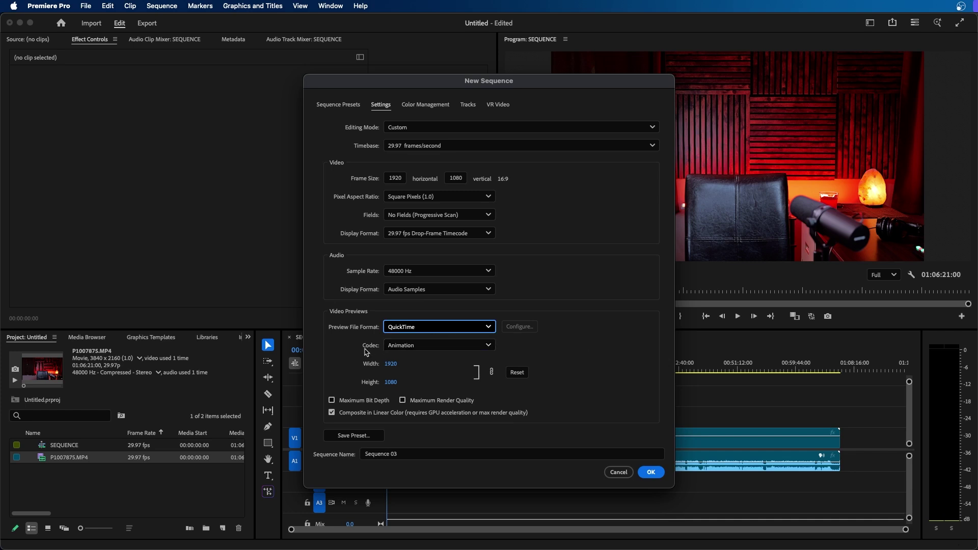
click(436, 348)
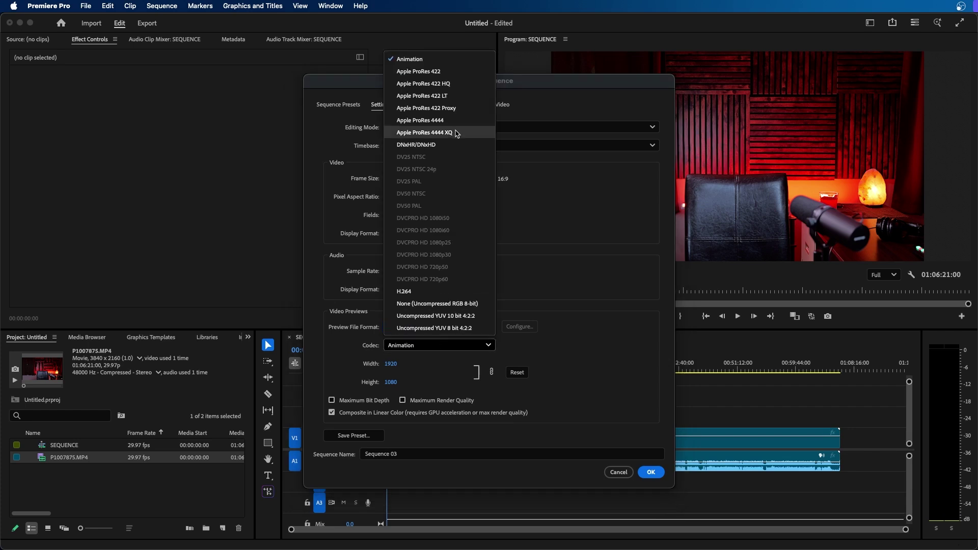
click(420, 97)
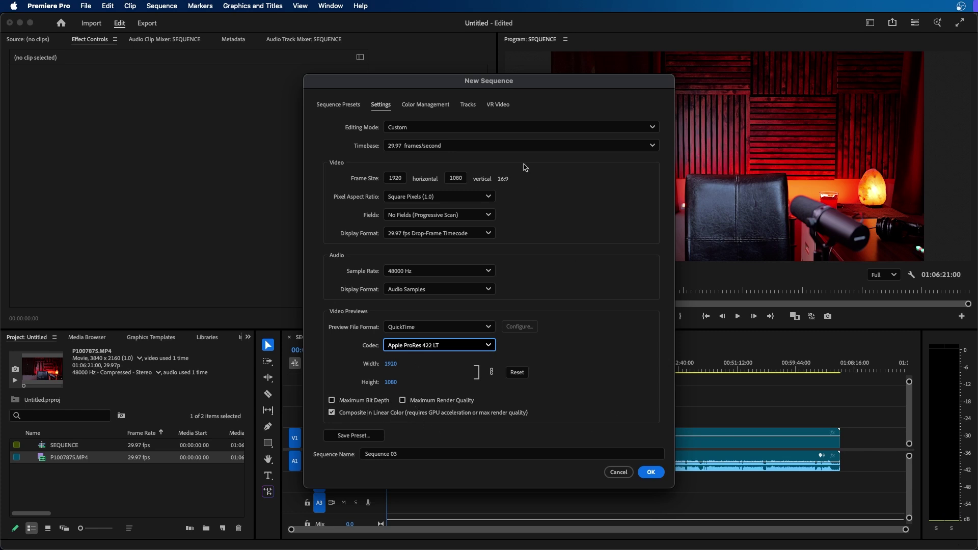
click(413, 109)
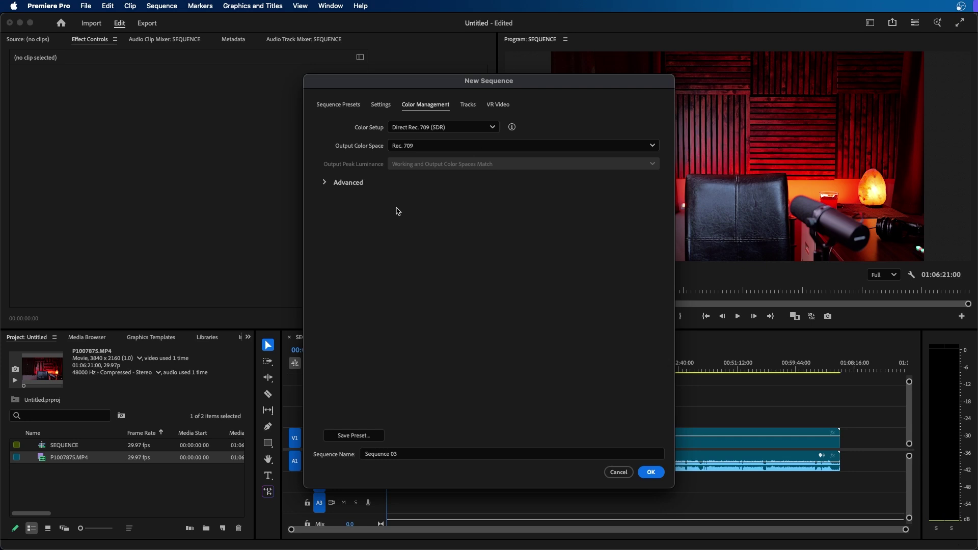
Keep Rec. 709 as output colour space, expand Advanced, and view the Tracks settings
click(429, 147)
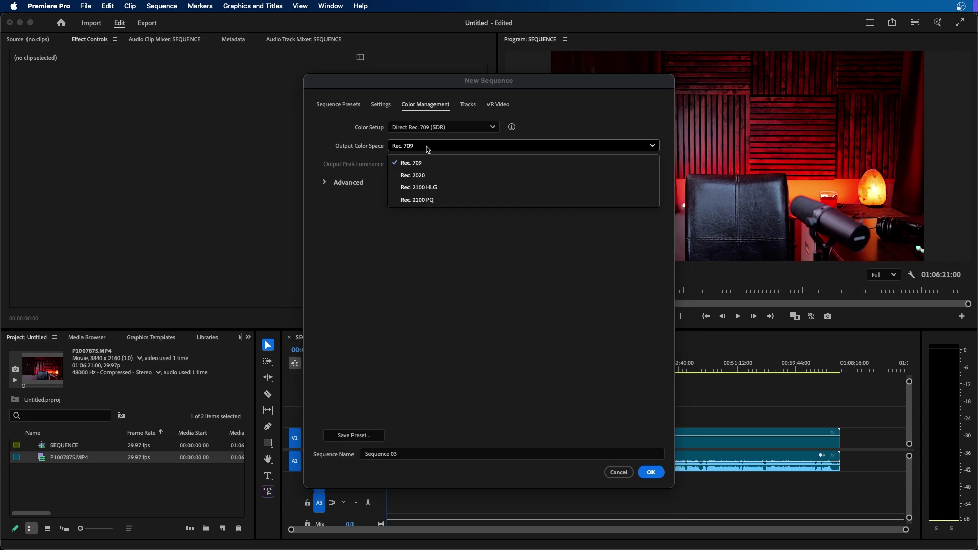
click(447, 164)
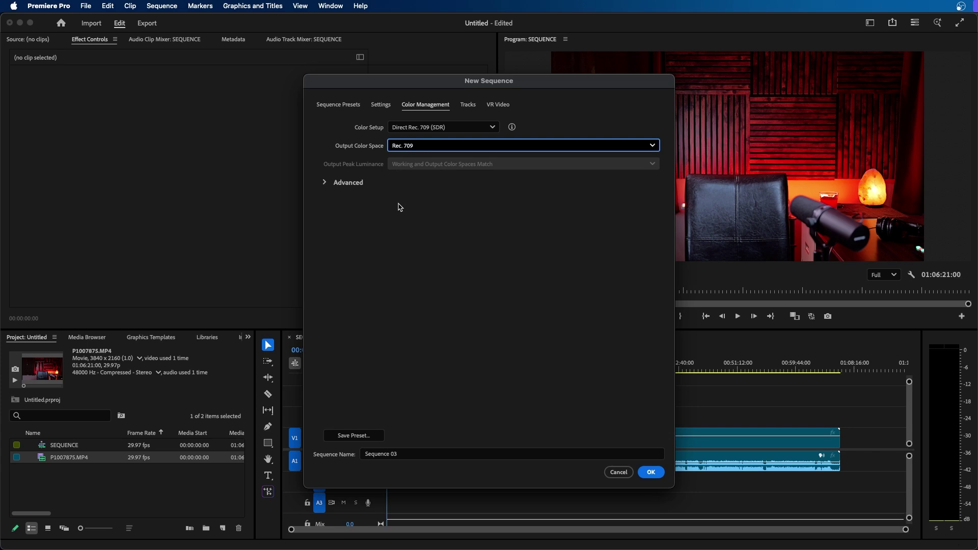
click(341, 186)
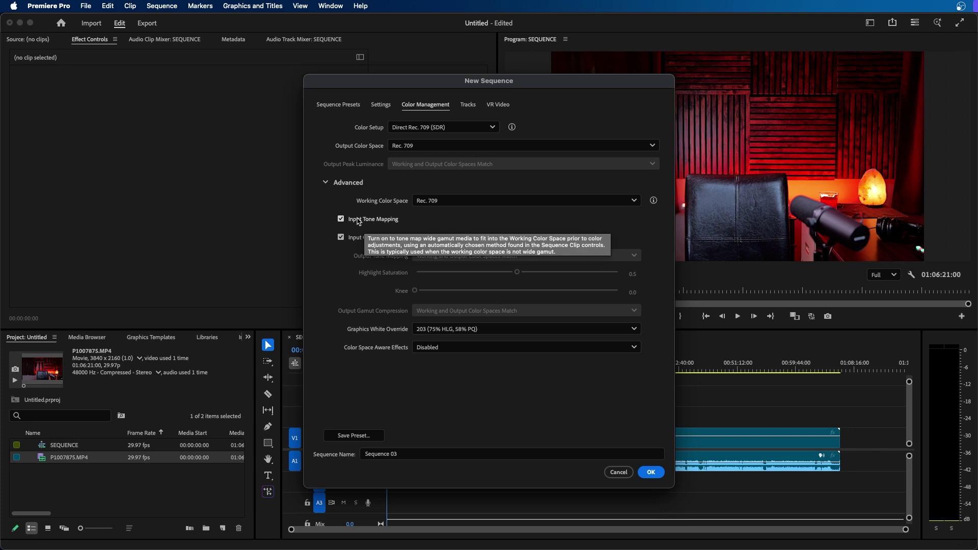
click(469, 104)
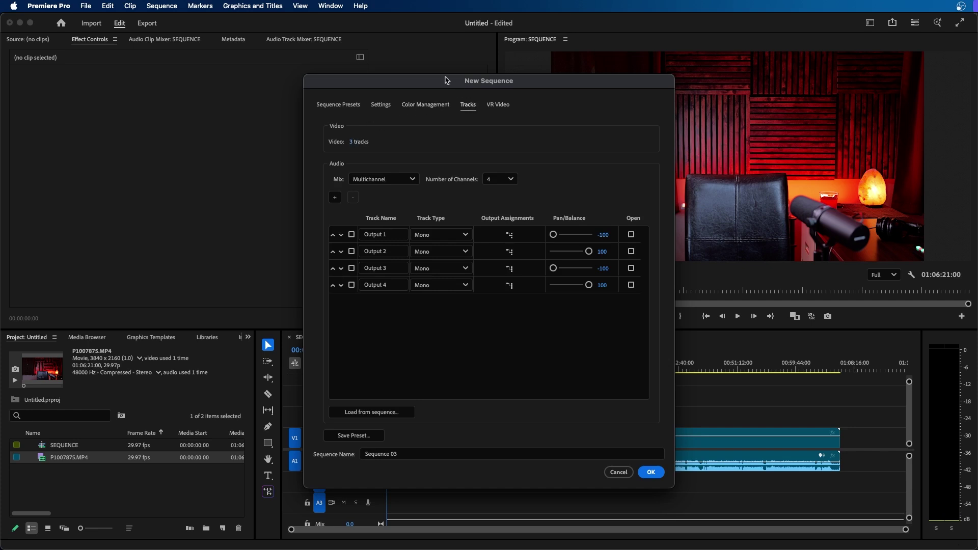
Drag the New Sequence dialog right so the SEQUENCE timeline is visible
drag(447, 80, 708, 73)
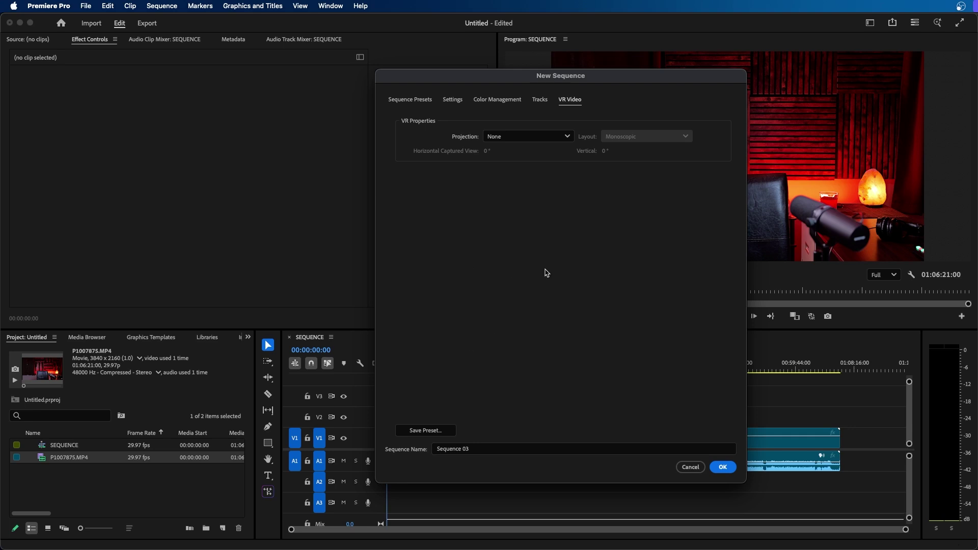
Save the current sequence settings as a preset named My Preset
click(437, 431)
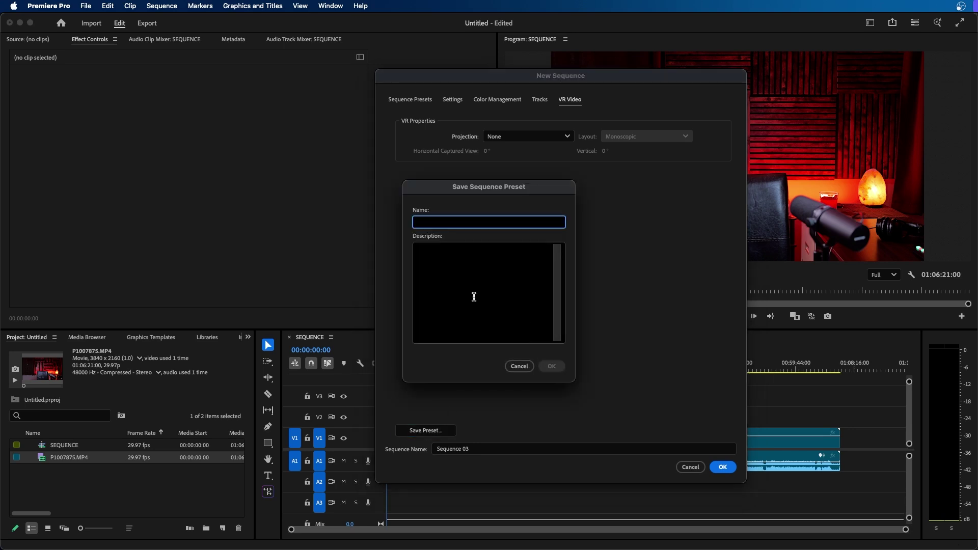
text(My Preset)
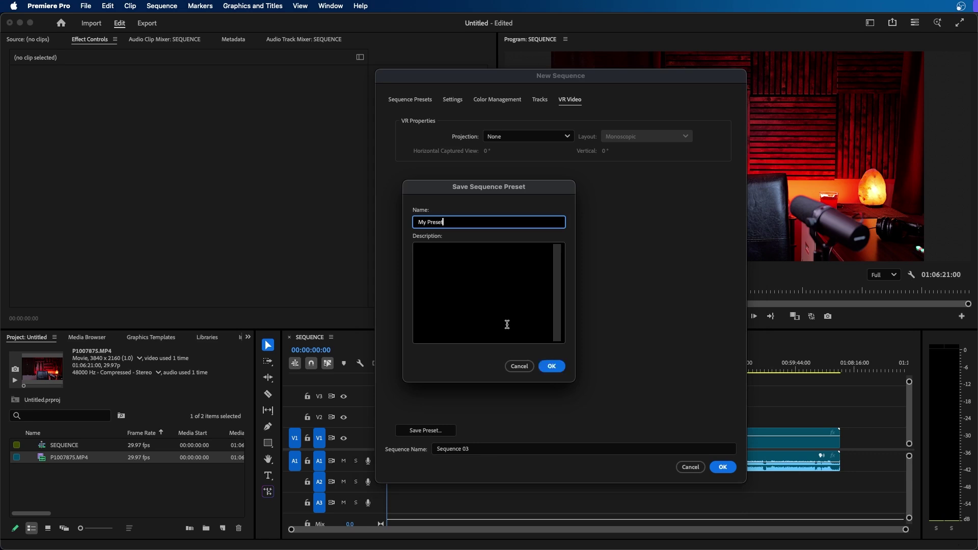
key(Return)
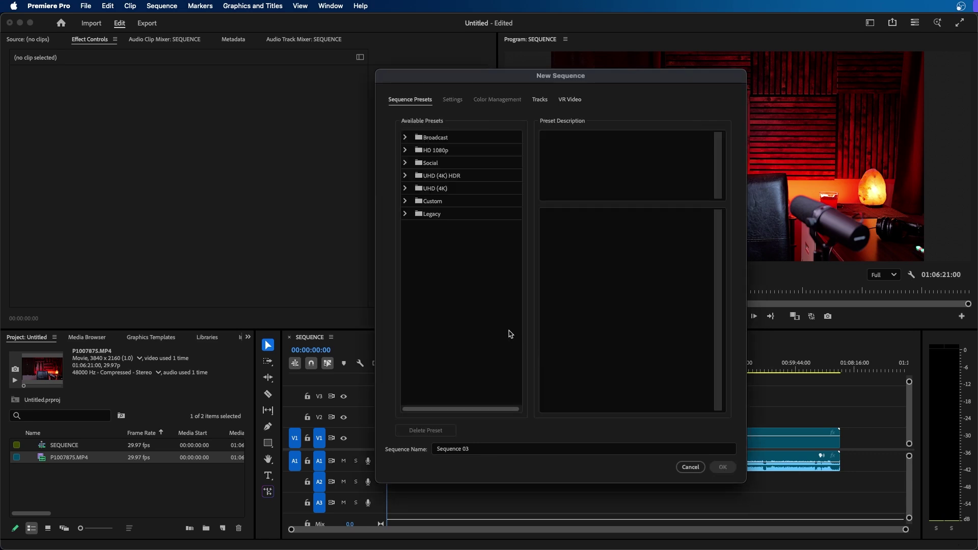
Select My Preset under Custom and create Sequence 03 from it
double_click(436, 201)
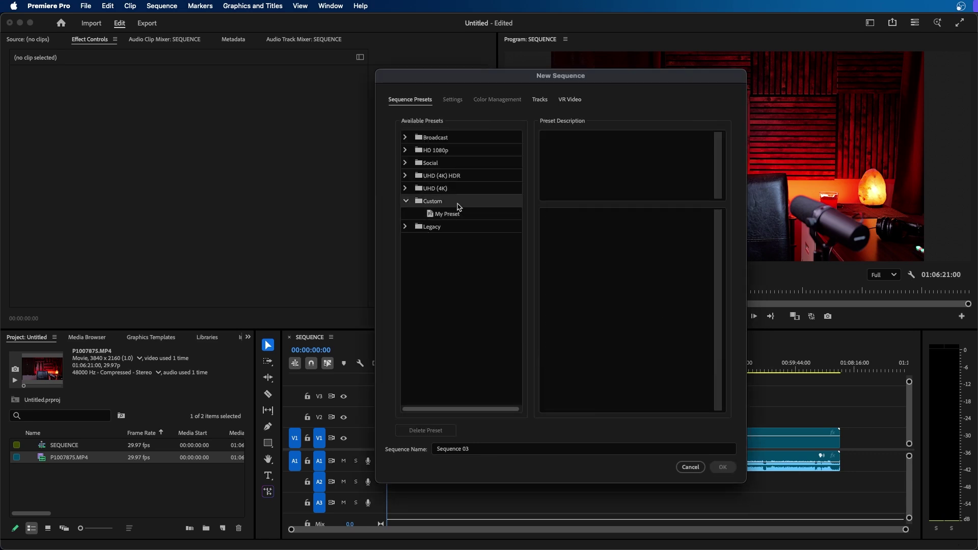
click(439, 215)
scroll(648, 273, down, 3)
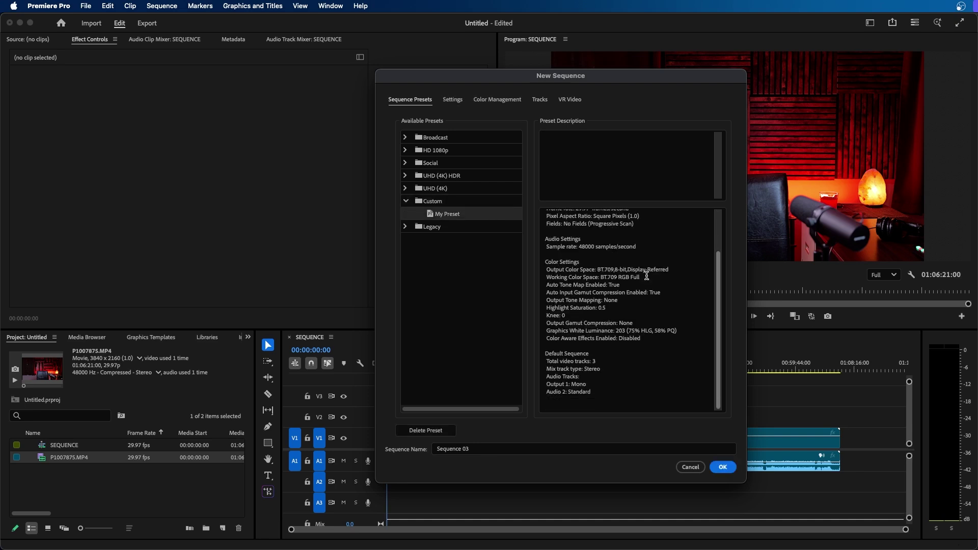
scroll(642, 307, up, 3)
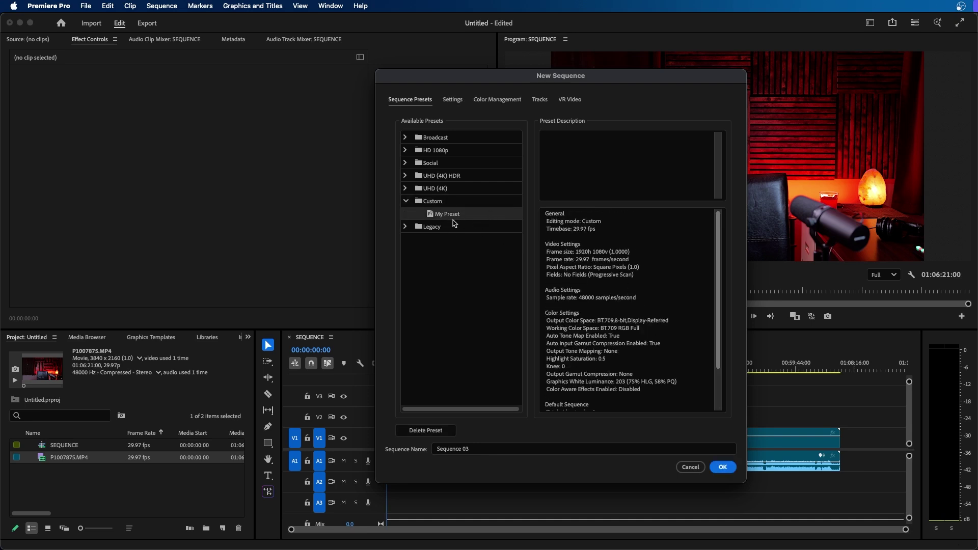
click(484, 447)
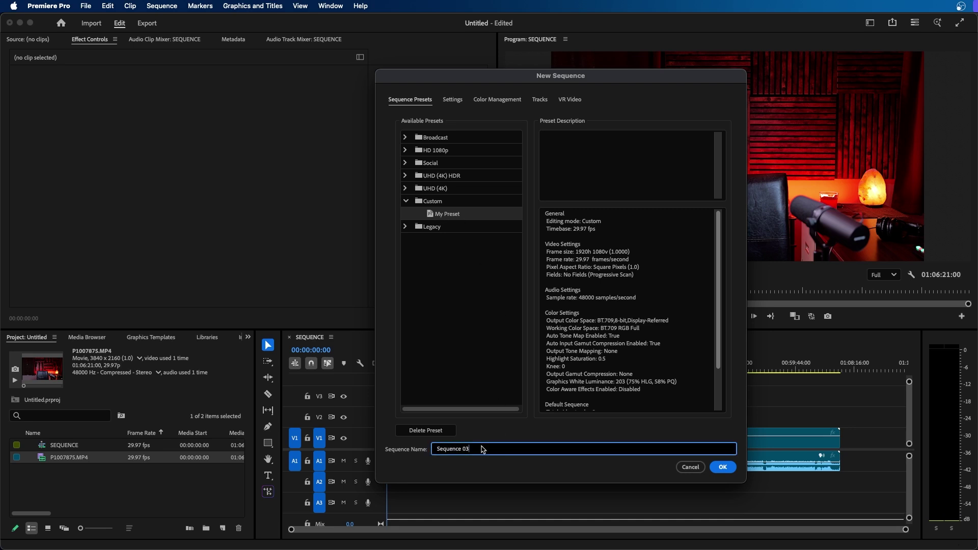
double_click(482, 448)
click(723, 466)
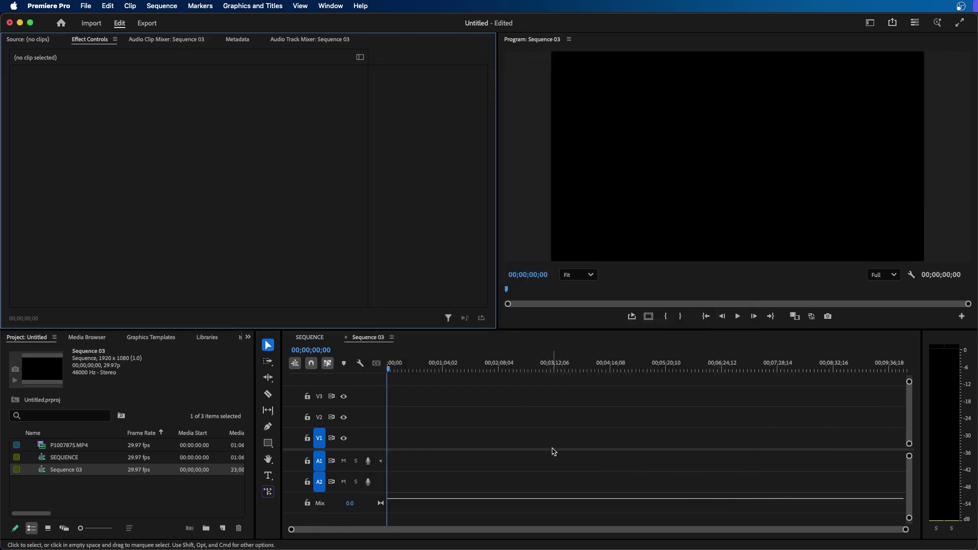